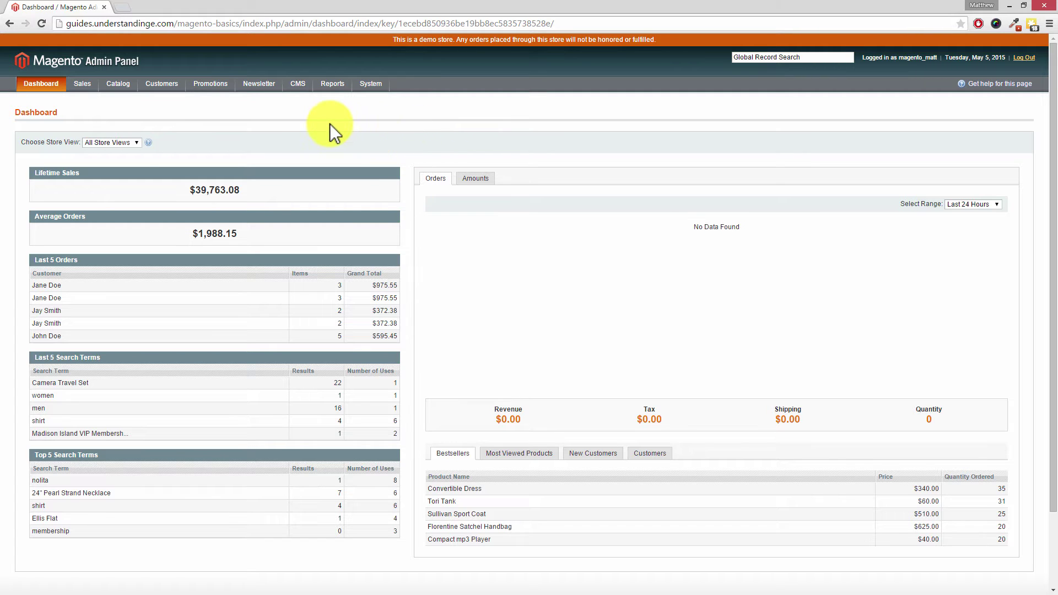
In the product catalog, select the Wiltshire FSC Eucalyptus Wood 6 Seater Outdoor Dining Set and start the Update Attributes mass action.
{"action": "mouse_move", "coordinate": [125, 86]}
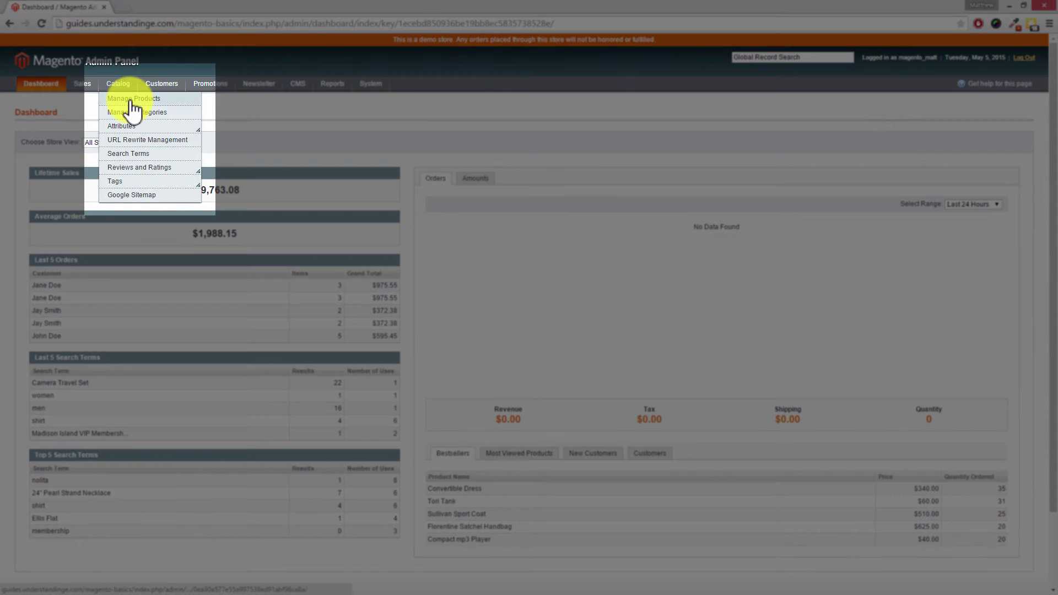
{"action": "left_click", "coordinate": [130, 100]}
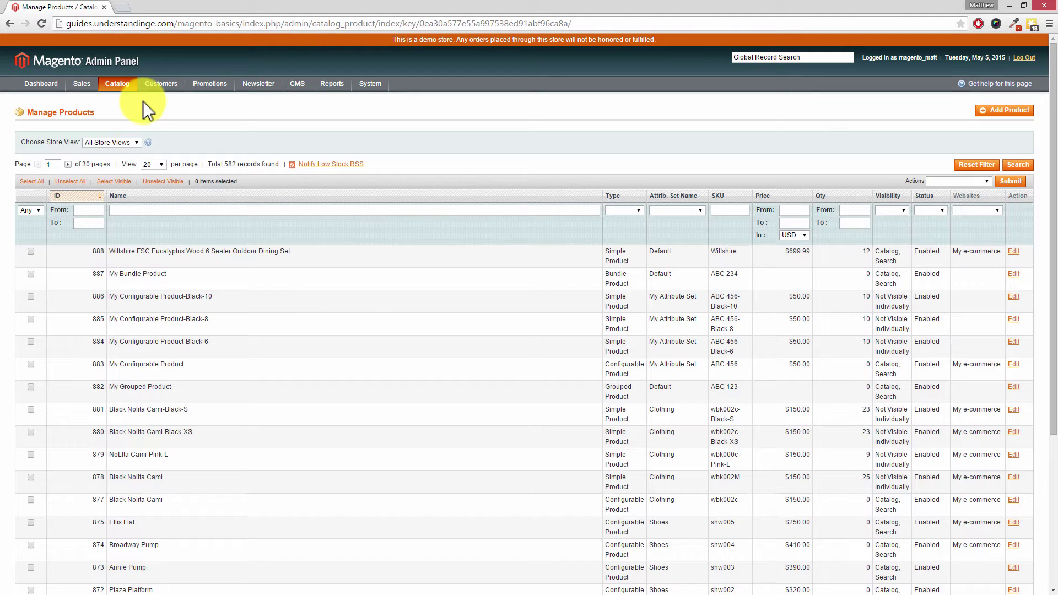
{"action": "left_click", "coordinate": [31, 251]}
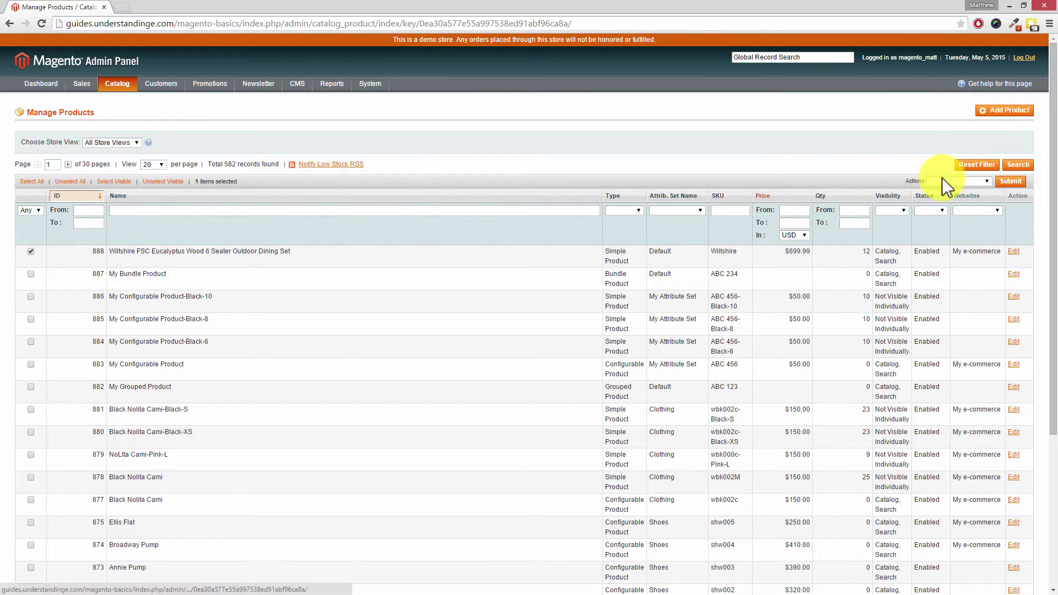
{"action": "left_click", "coordinate": [989, 182]}
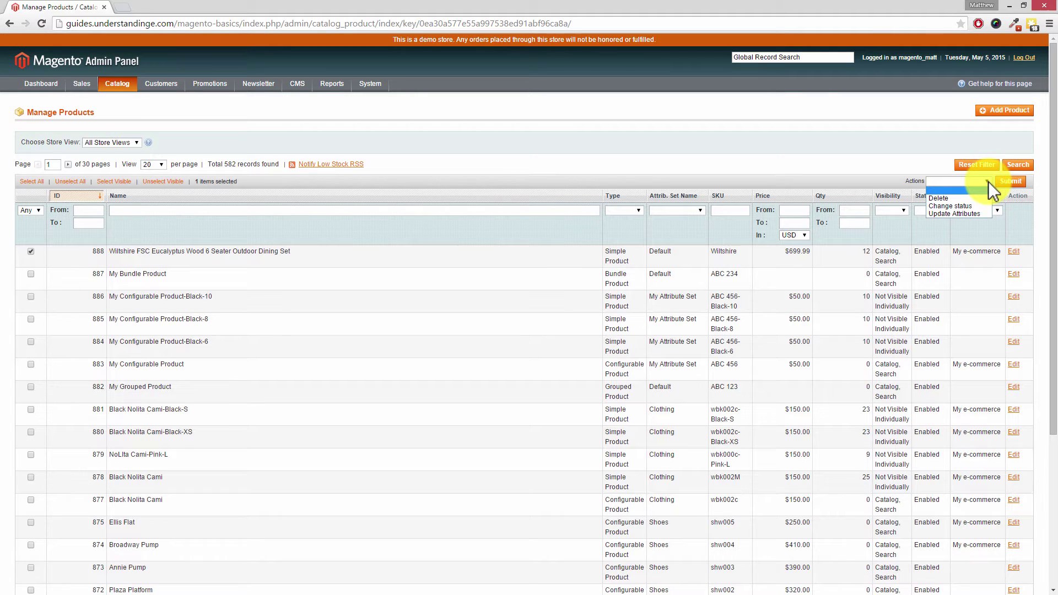
{"action": "left_click", "coordinate": [980, 214]}
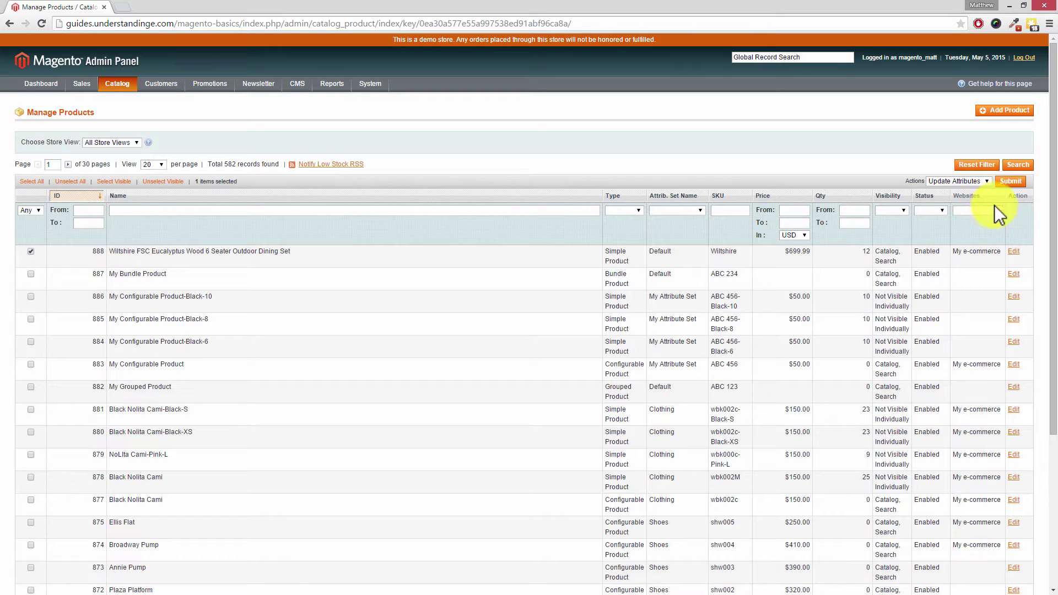
{"action": "left_click", "coordinate": [1013, 183]}
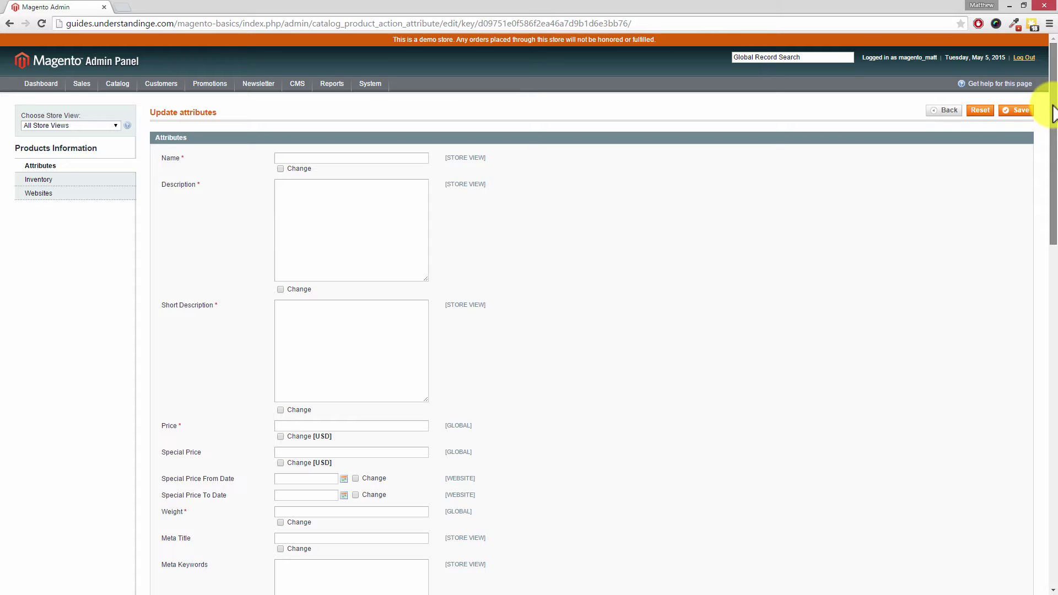
Mark Price and Special Price for change, setting the price to 799.99 and the special price to 699.95.
{"action": "left_click_drag", "start_coordinate": [1053, 113], "coordinate": [1054, 190]}
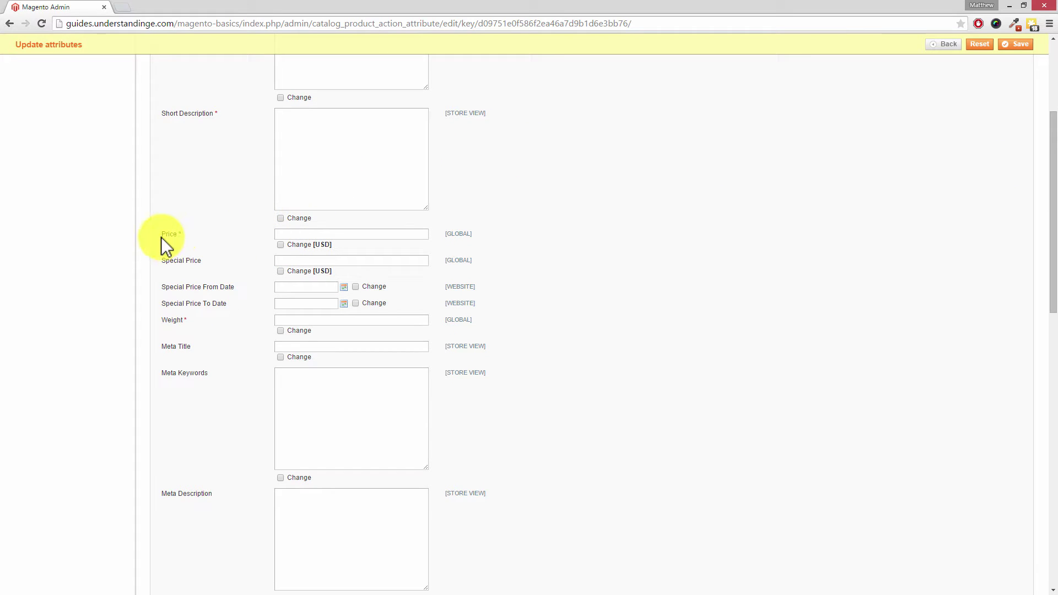
{"action": "left_click", "coordinate": [280, 244]}
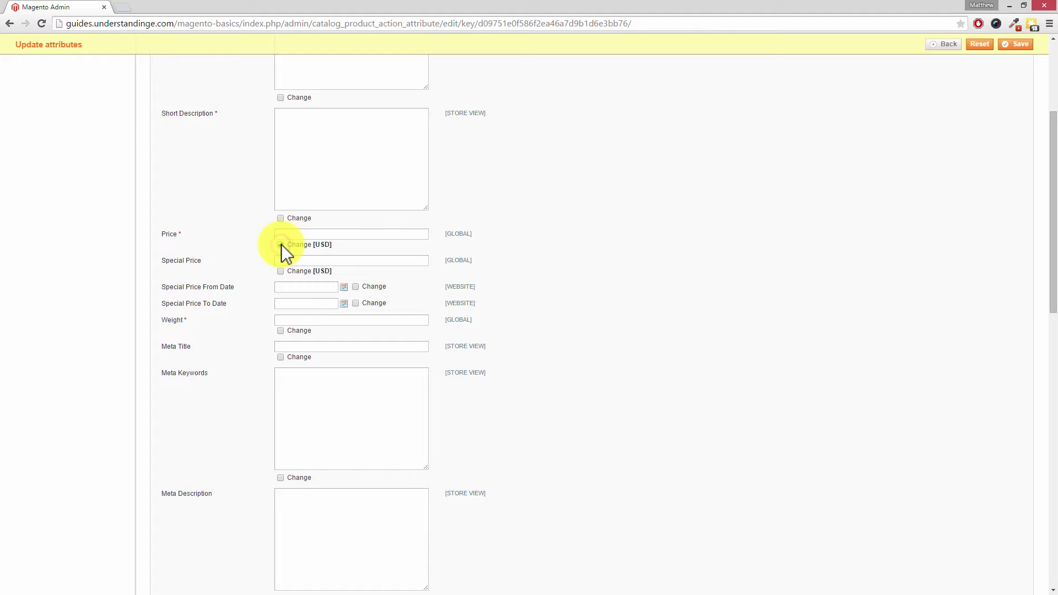
{"action": "left_click", "coordinate": [281, 245]}
{"action": "left_click", "coordinate": [280, 235]}
{"action": "type", "text": "99.99"}
{"action": "left_click", "coordinate": [307, 236]}
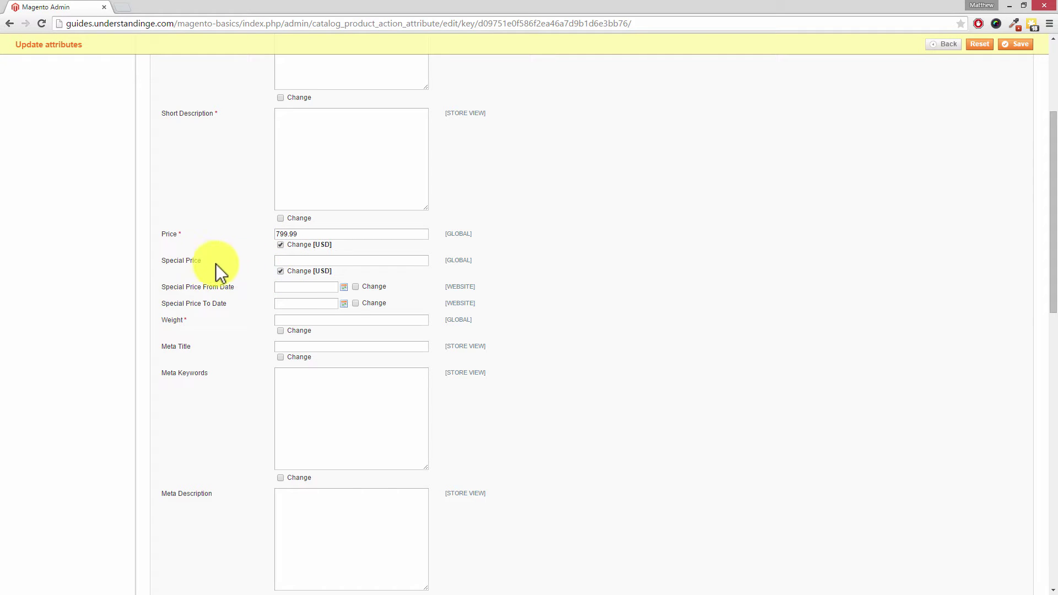
{"action": "left_click", "coordinate": [296, 260]}
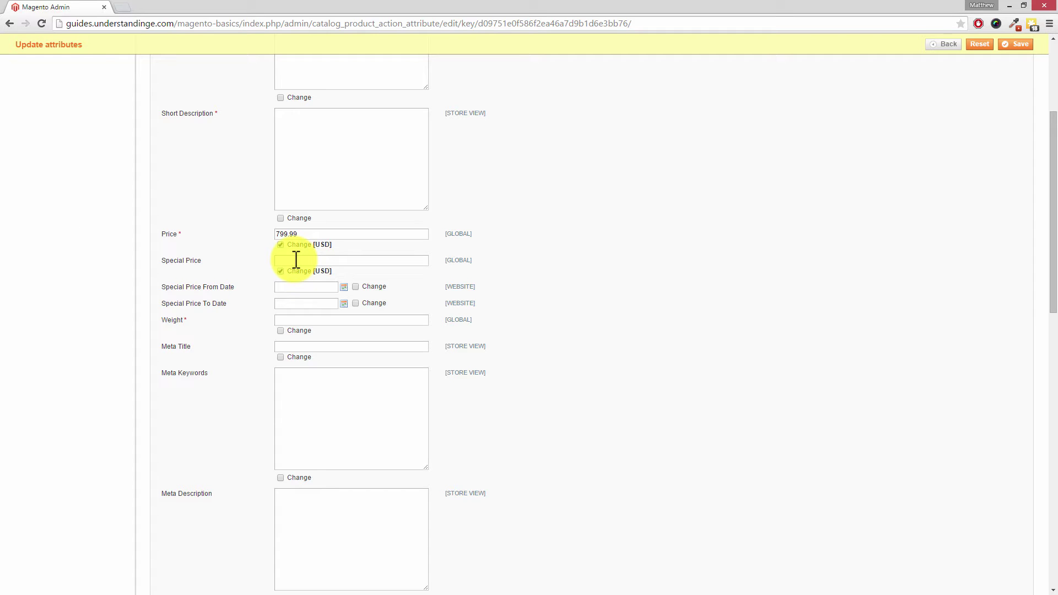
{"action": "type", "text": "99.95"}
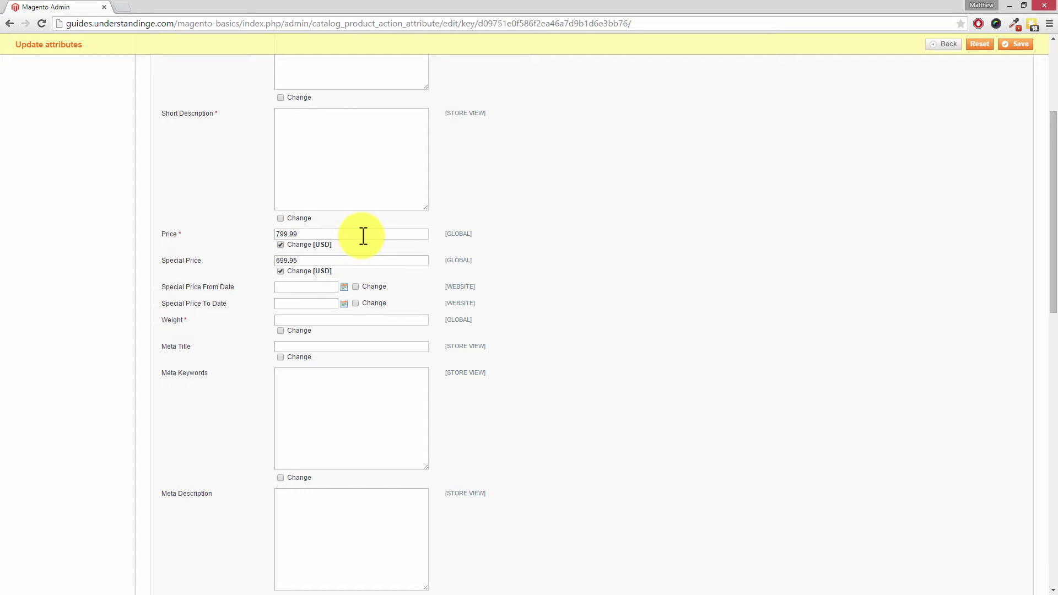
Mark Status and Visibility for change, setting the status to Enabled and the visibility to Catalog, Search.
{"action": "left_click_drag", "start_coordinate": [1053, 135], "coordinate": [1053, 289]}
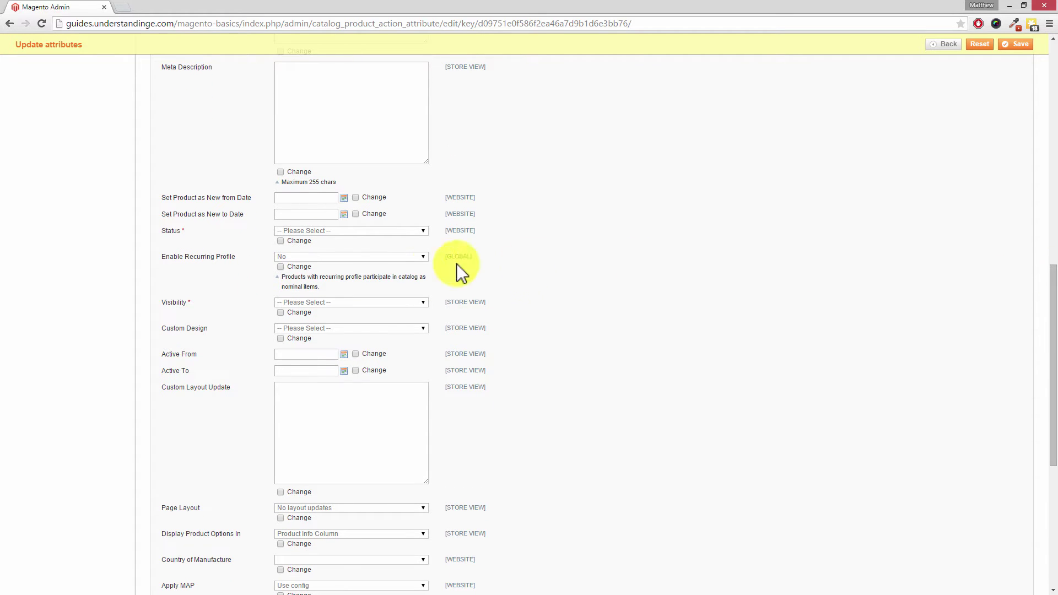
{"action": "left_click", "coordinate": [324, 232]}
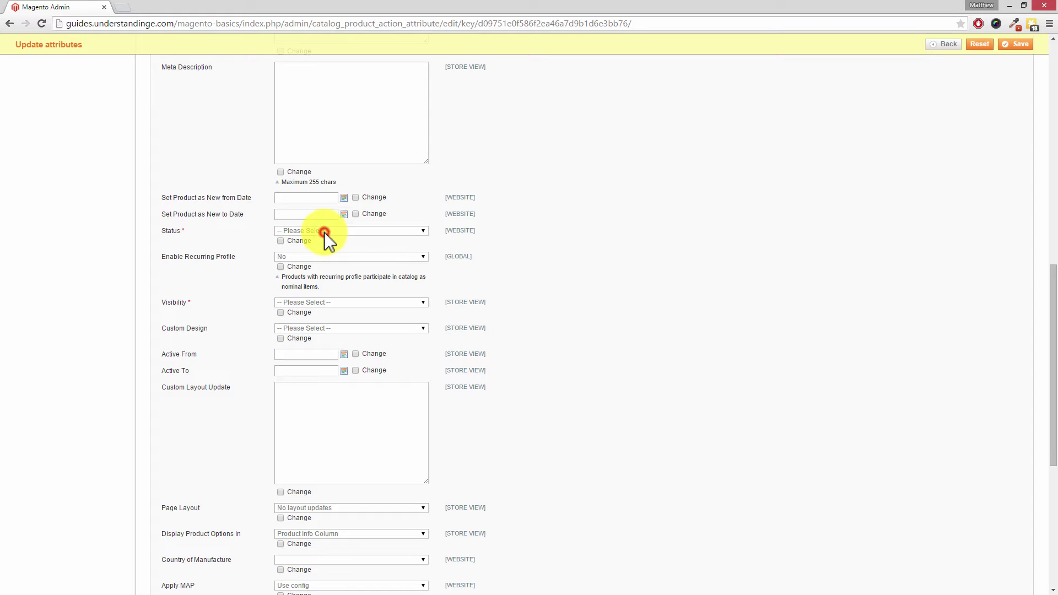
{"action": "left_click", "coordinate": [280, 241]}
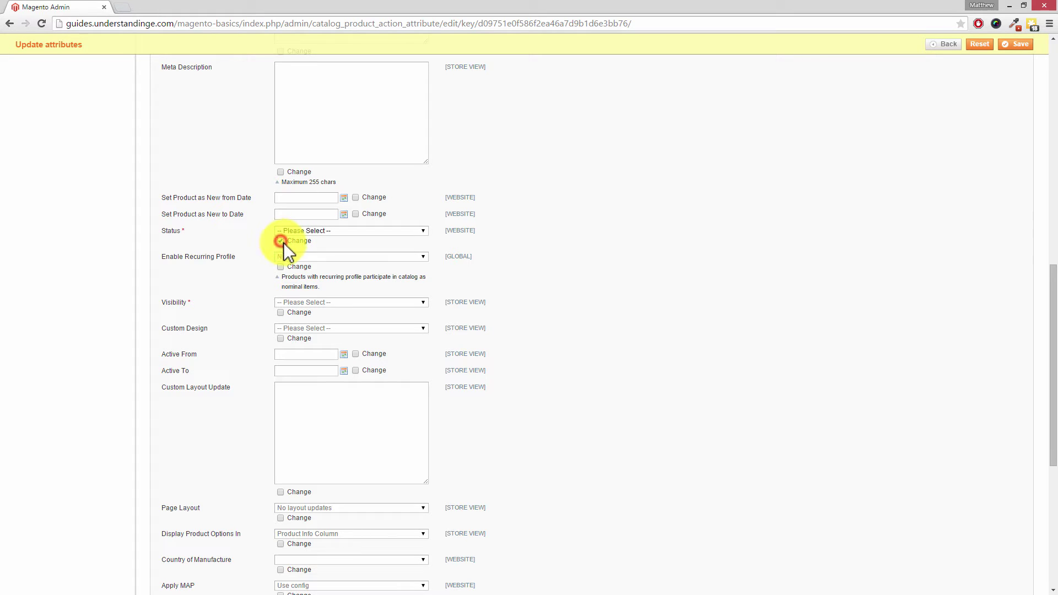
{"action": "left_click", "coordinate": [322, 230]}
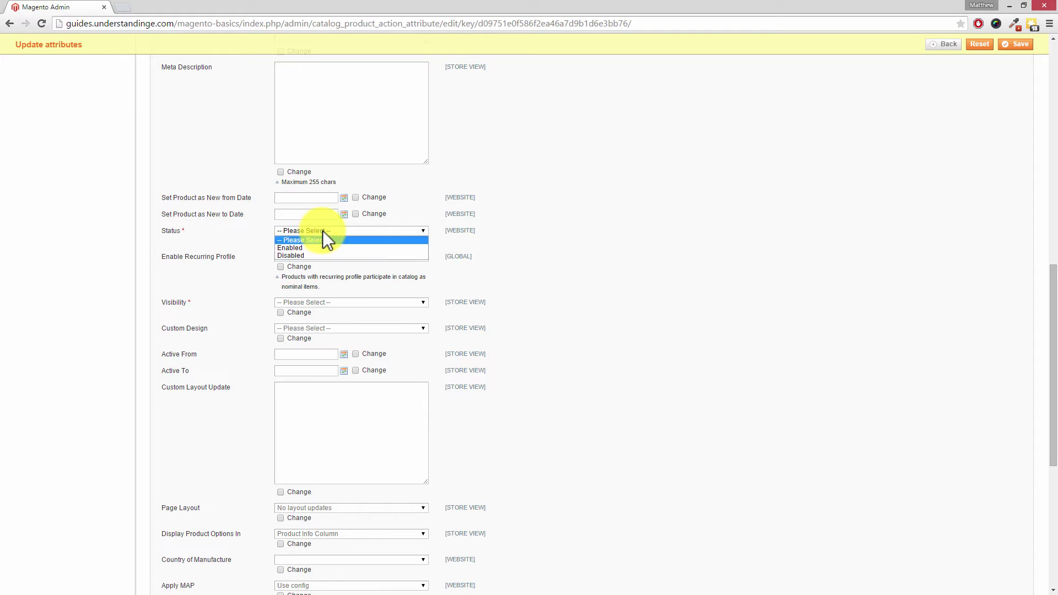
{"action": "left_click", "coordinate": [295, 248]}
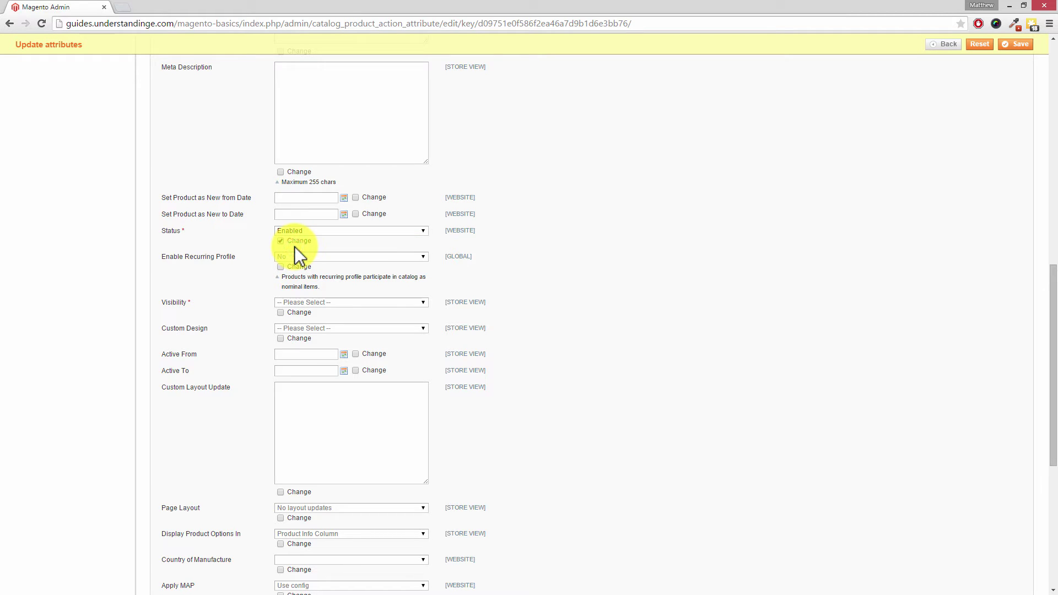
{"action": "left_click", "coordinate": [281, 313]}
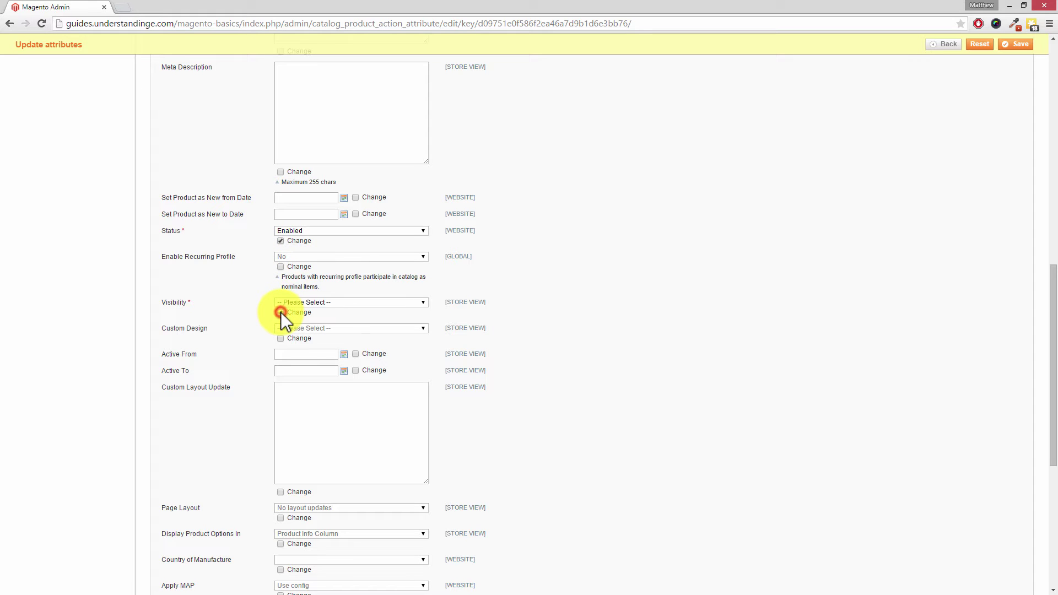
{"action": "left_click", "coordinate": [295, 302]}
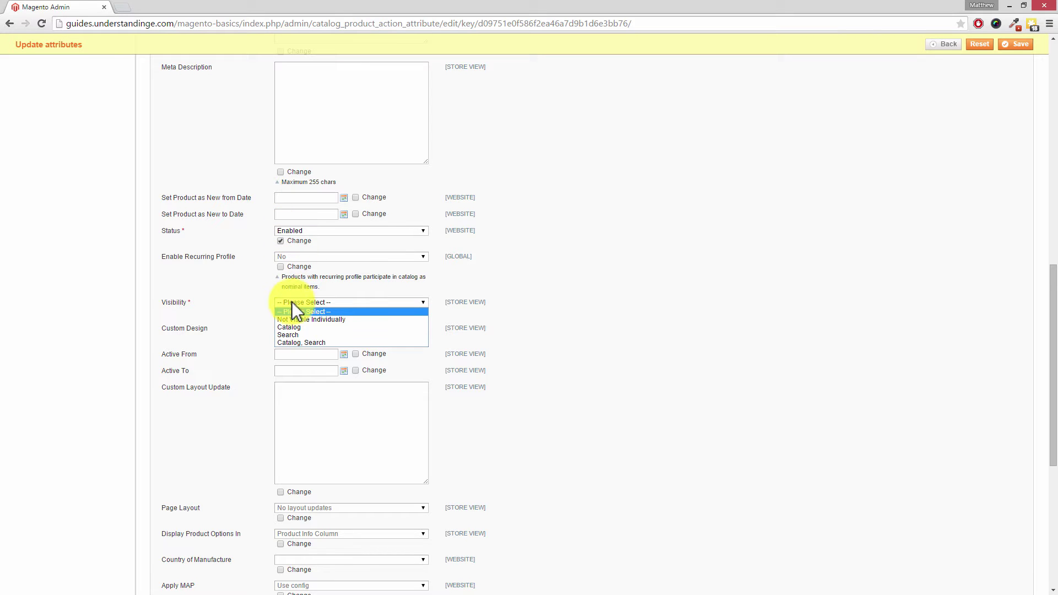
{"action": "left_click", "coordinate": [292, 343]}
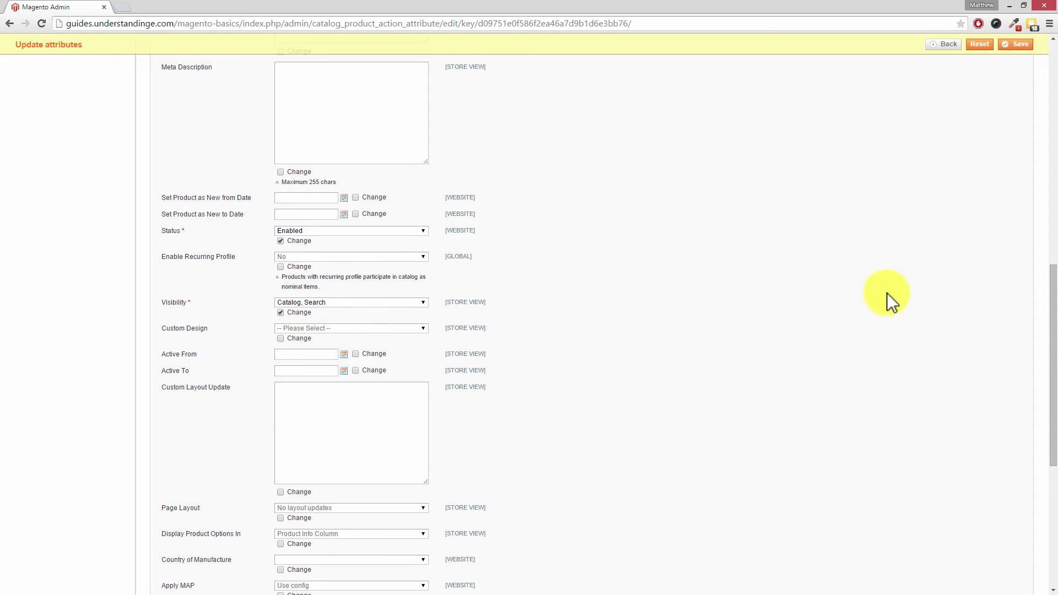
In the inventory settings, mark quantity and stock availability for change, setting them to 10 and In Stock.
{"action": "left_click_drag", "start_coordinate": [1054, 335], "coordinate": [1043, 189]}
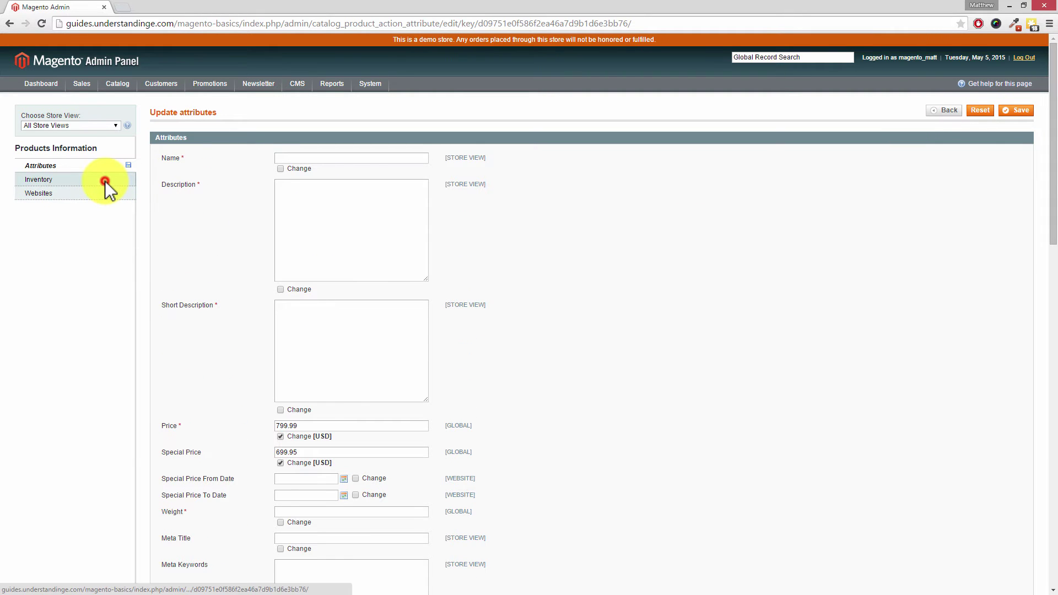
{"action": "left_click", "coordinate": [105, 181]}
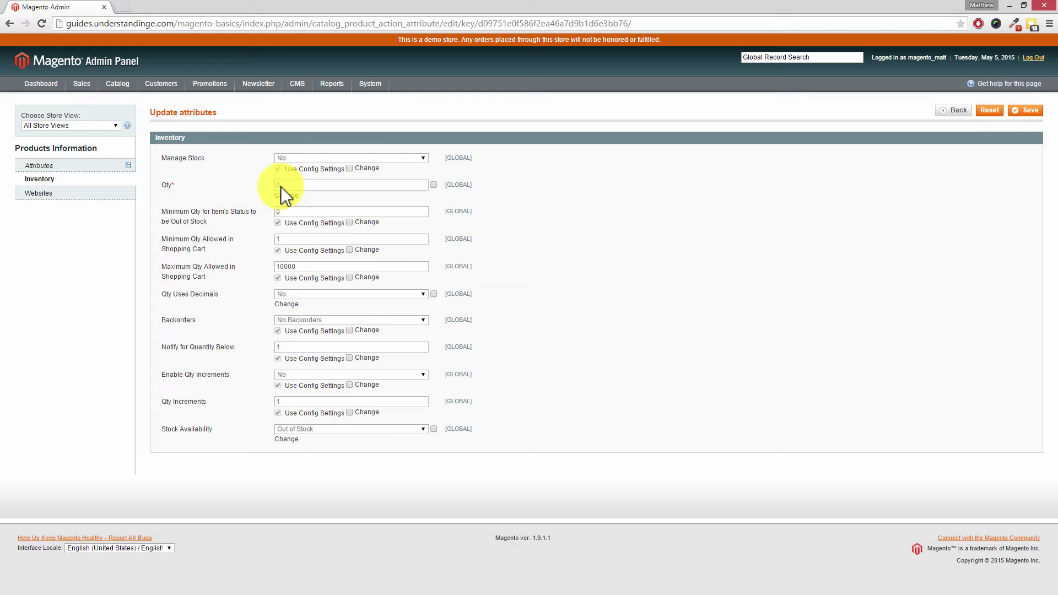
{"action": "left_click", "coordinate": [435, 185]}
{"action": "left_click", "coordinate": [310, 187]}
{"action": "type", "text": "10"}
{"action": "left_click", "coordinate": [434, 428]}
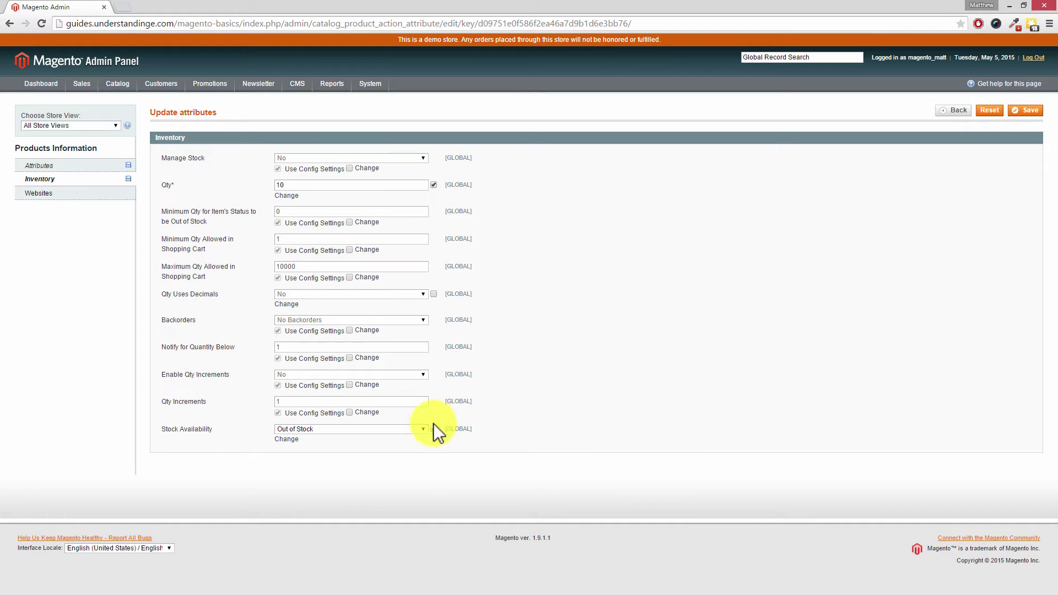
{"action": "left_click", "coordinate": [325, 429]}
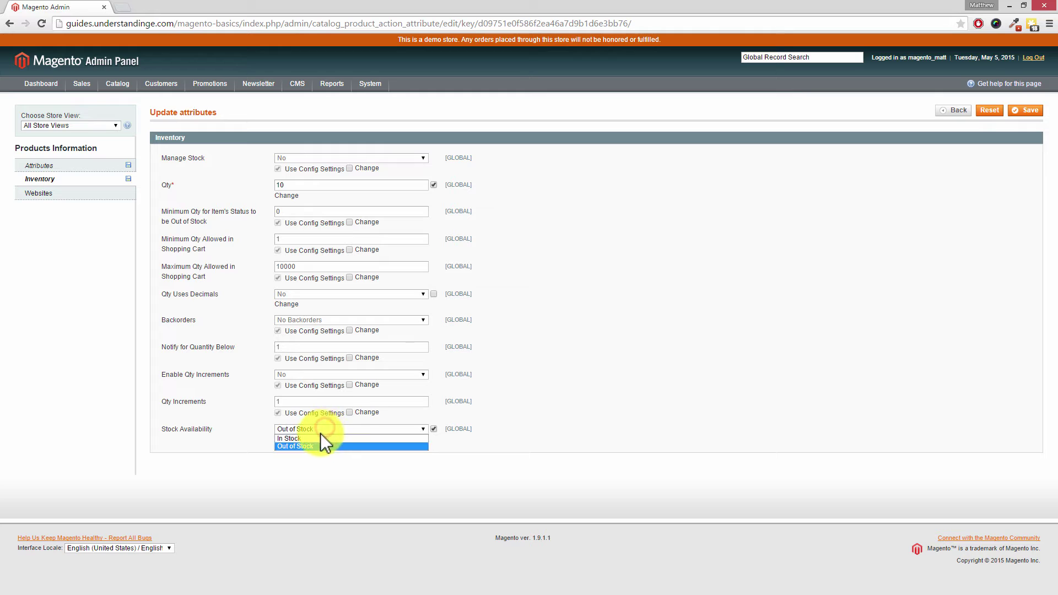
{"action": "left_click", "coordinate": [310, 439]}
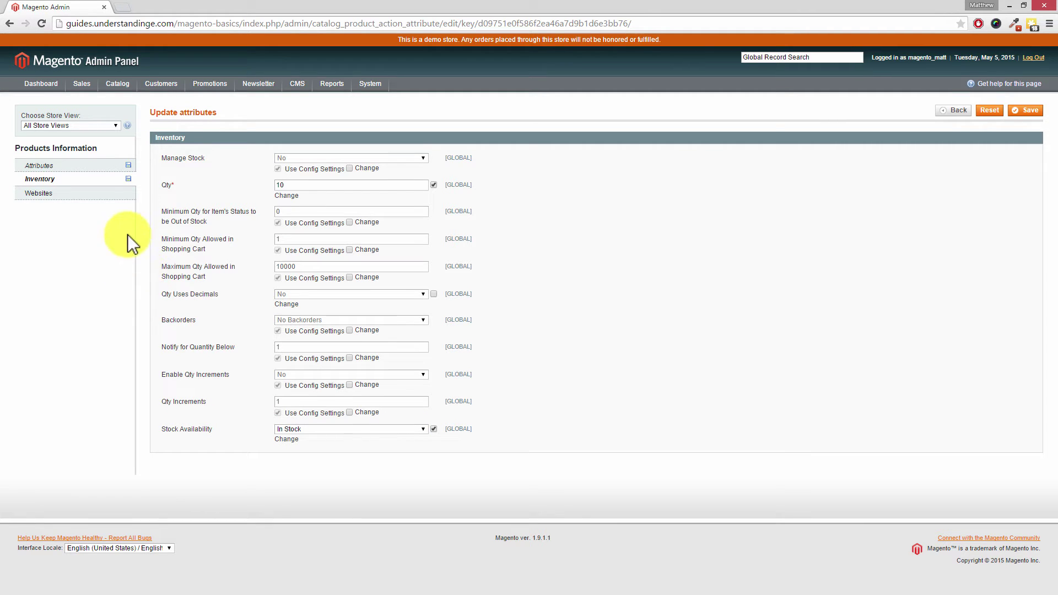
Back in the product attributes, mark Display Product Options In for change and set it to Block after Info Column.
{"action": "left_click", "coordinate": [66, 169]}
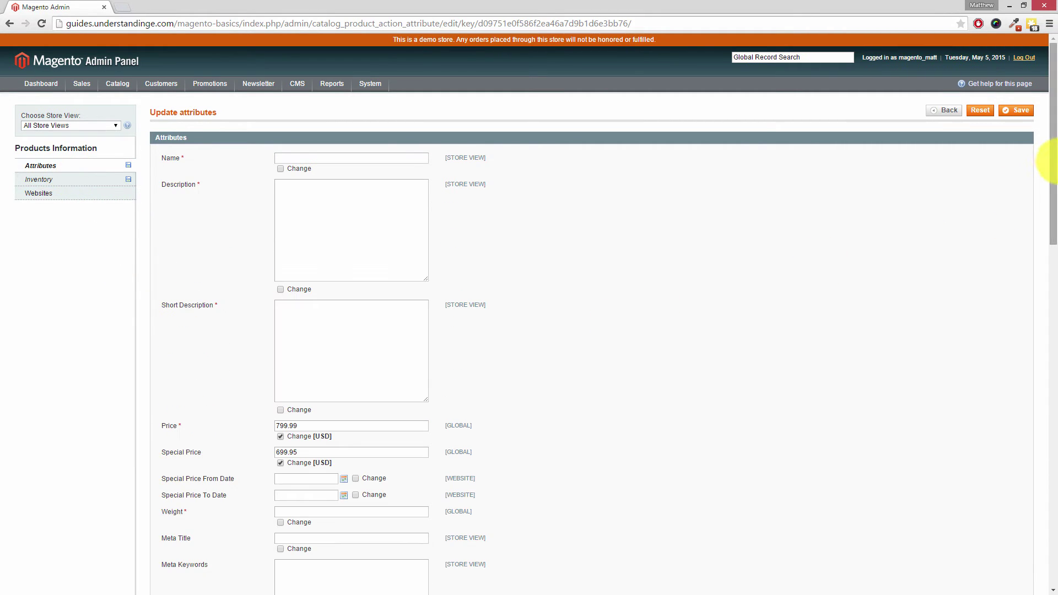
{"action": "left_click_drag", "start_coordinate": [1054, 214], "coordinate": [1052, 469]}
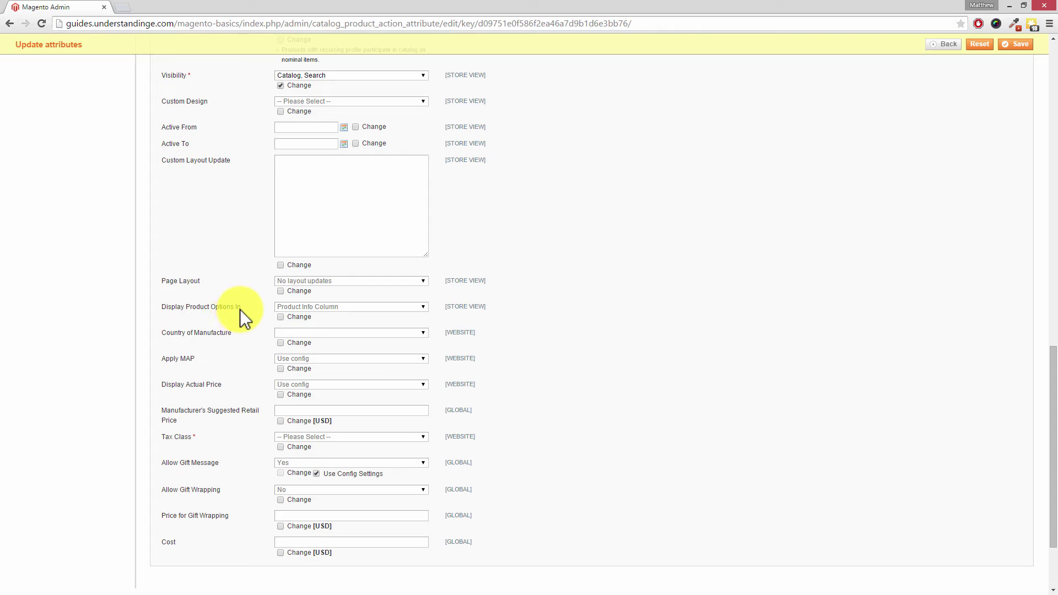
{"action": "left_click", "coordinate": [281, 316]}
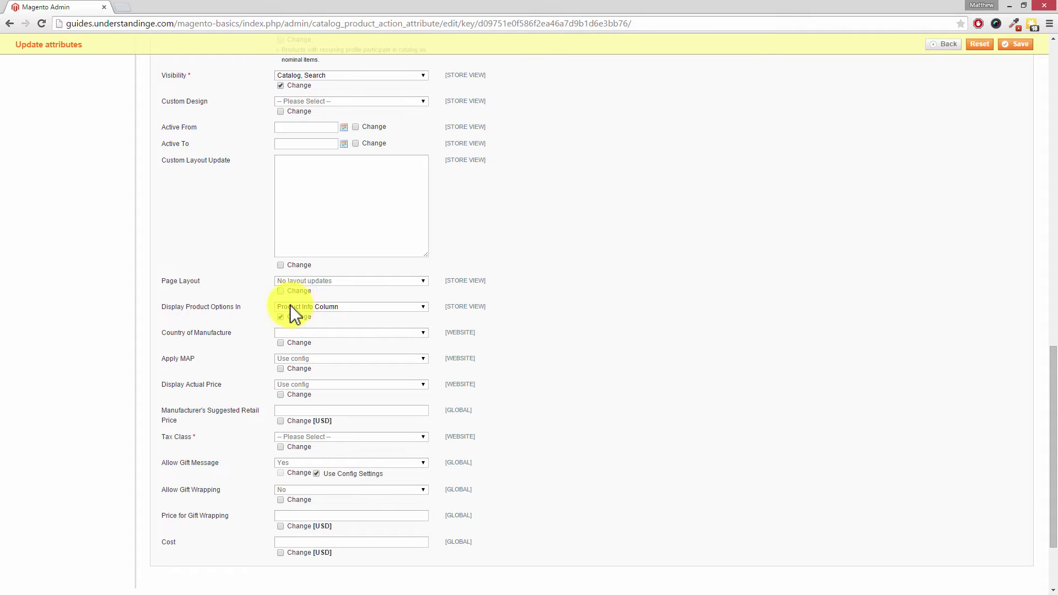
{"action": "left_click", "coordinate": [326, 307]}
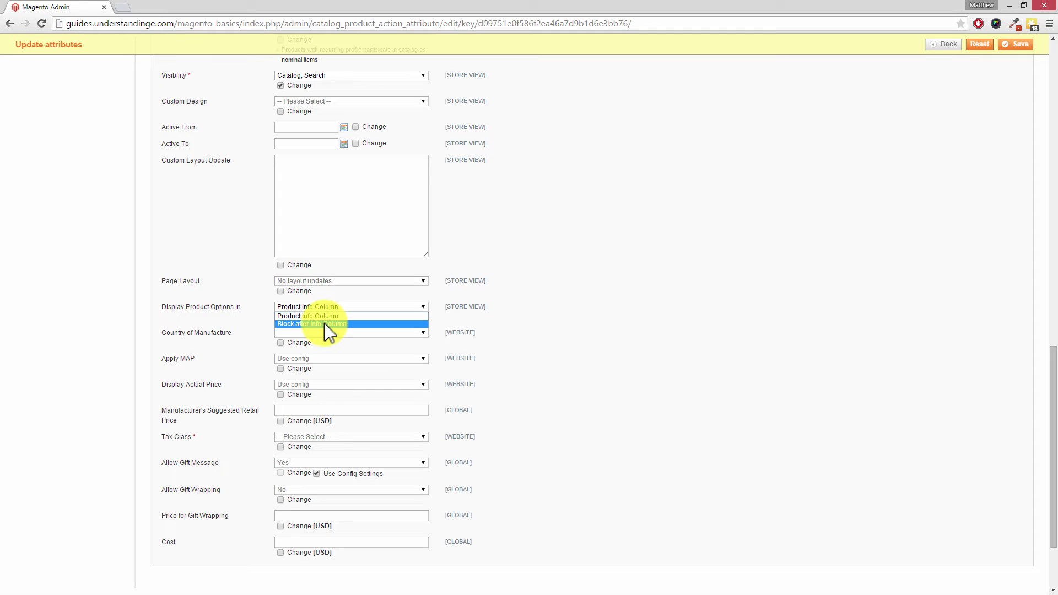
{"action": "left_click", "coordinate": [324, 323]}
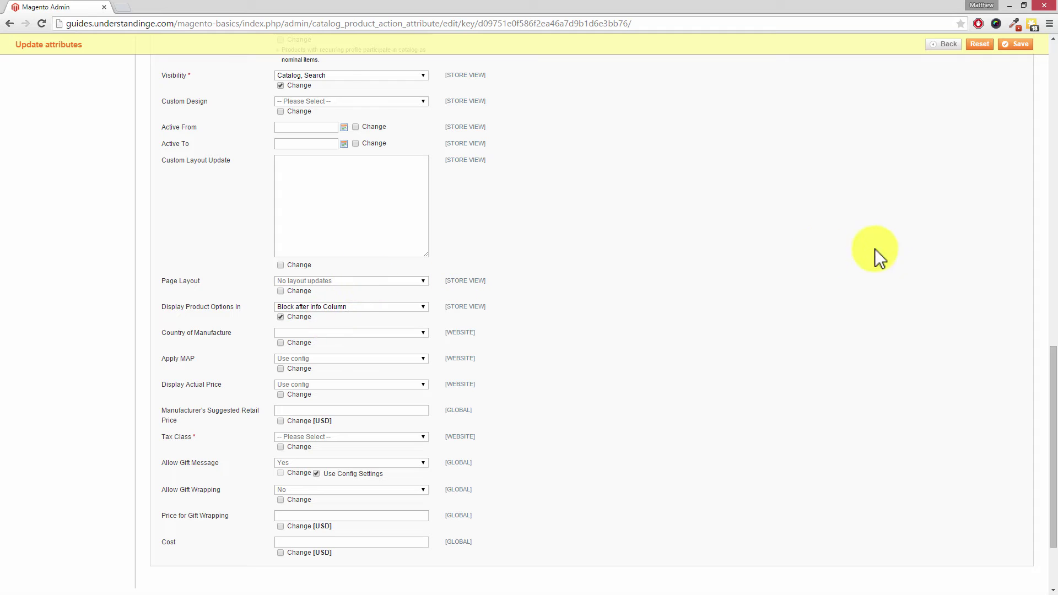
In the website settings, choose to add the product to the My e-commerce website.
{"action": "left_click_drag", "start_coordinate": [1052, 348], "coordinate": [1053, 51]}
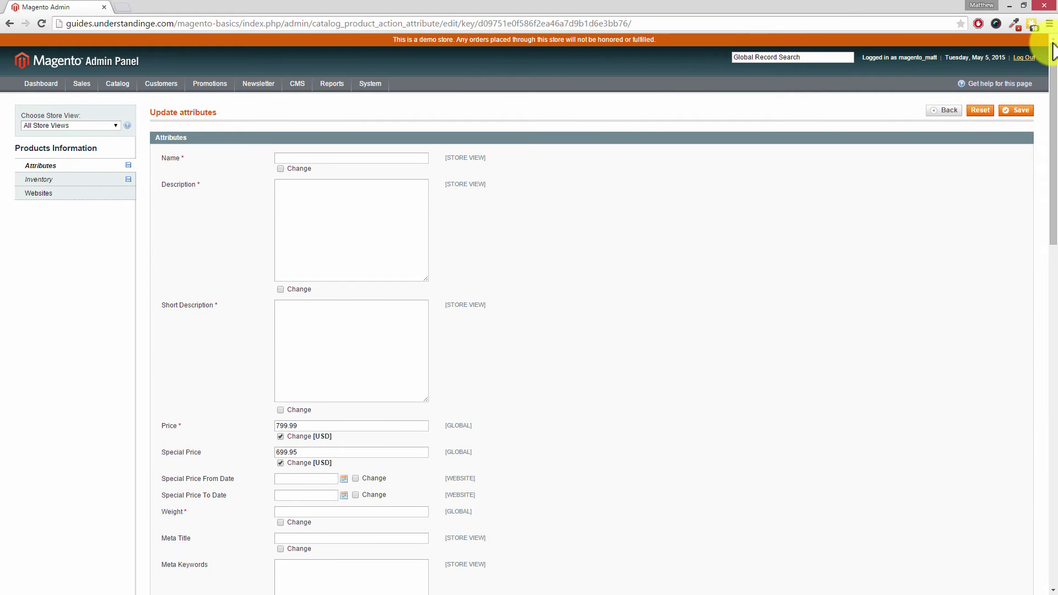
{"action": "left_click", "coordinate": [52, 194]}
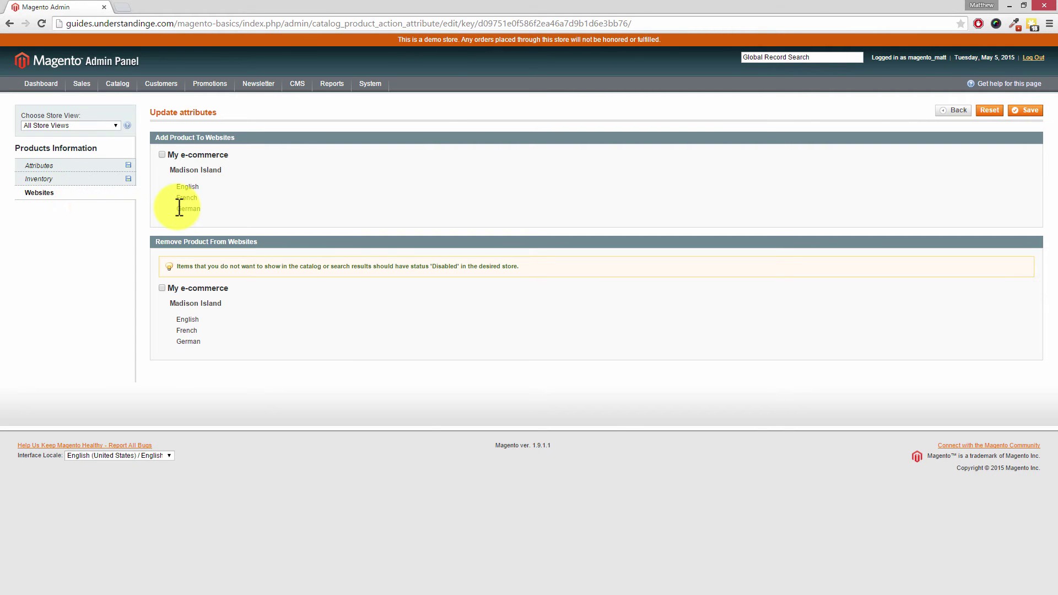
{"action": "left_click", "coordinate": [162, 155]}
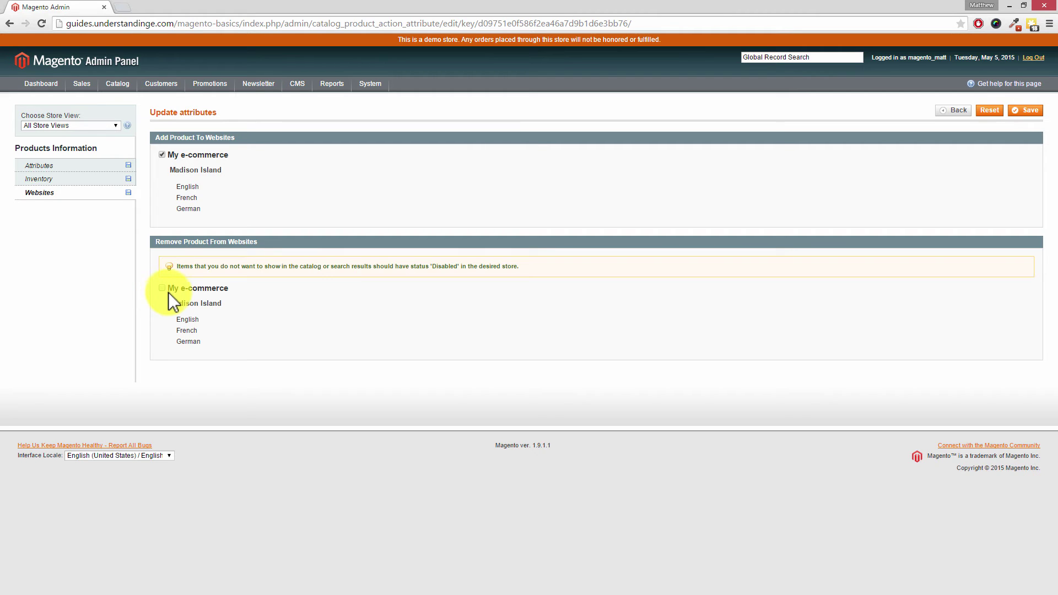
Review the pending changes in the inventory settings and the product attributes.
{"action": "left_click", "coordinate": [80, 180]}
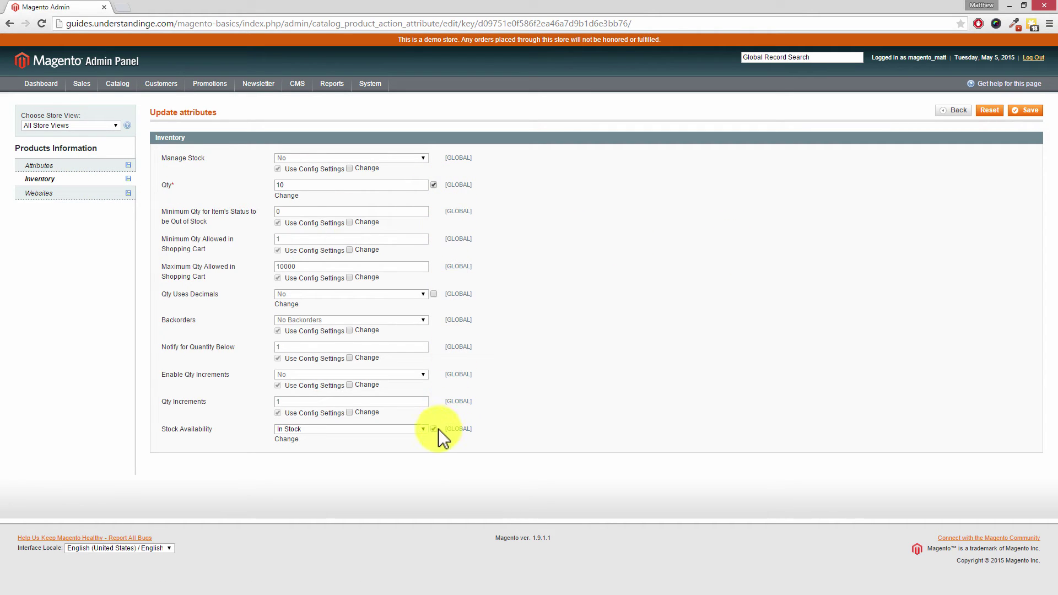
{"action": "left_click", "coordinate": [64, 166]}
{"action": "left_click_drag", "start_coordinate": [1052, 149], "coordinate": [1053, 397]}
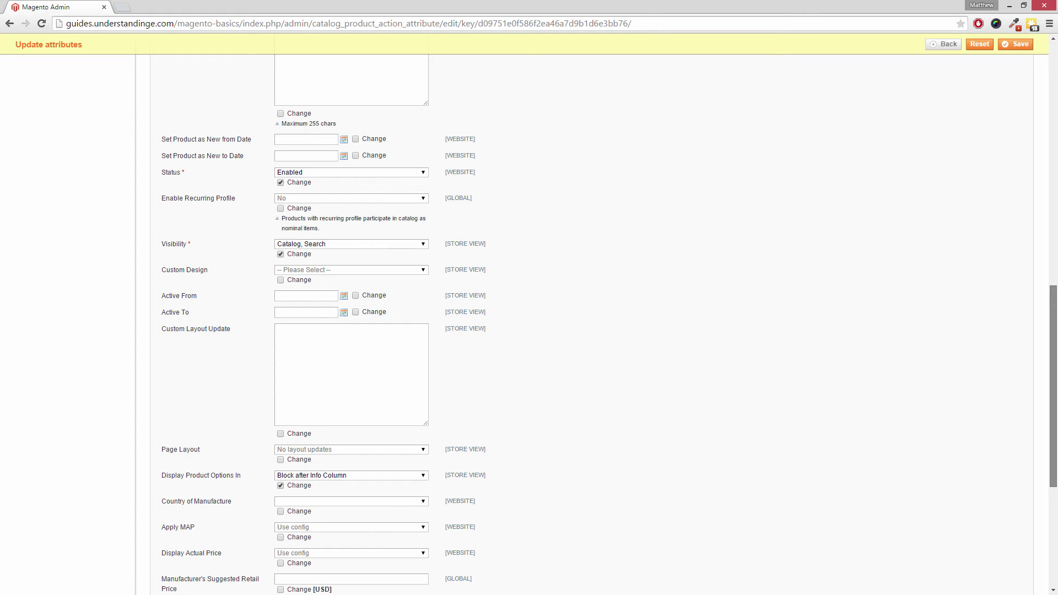
{"action": "left_click_drag", "start_coordinate": [1053, 397], "coordinate": [1053, 396]}
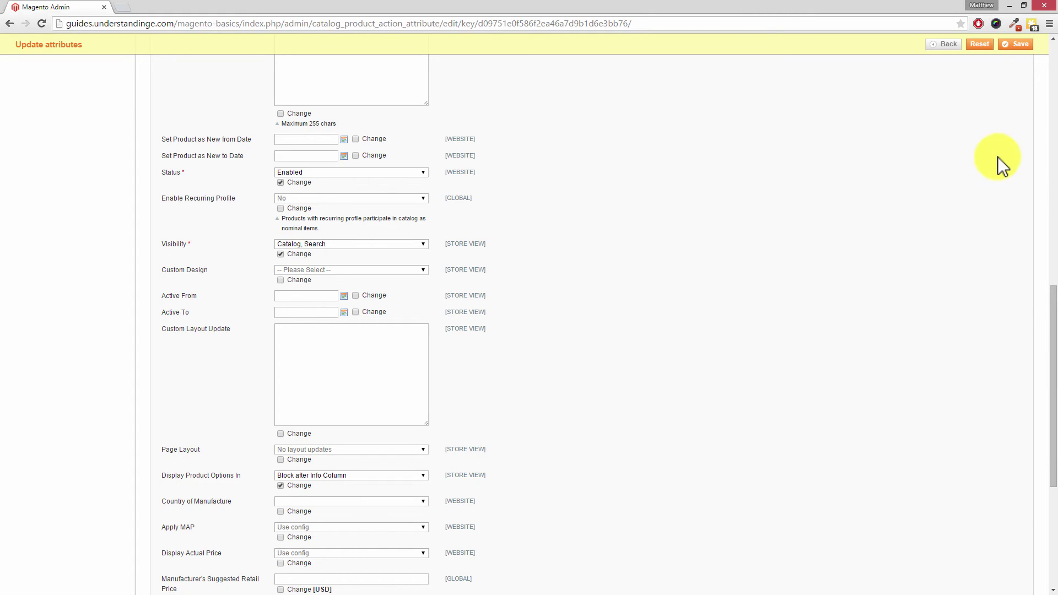
Save the product attribute updates, and reindex the data of all indexes in Index Management.
{"action": "left_click", "coordinate": [1016, 45]}
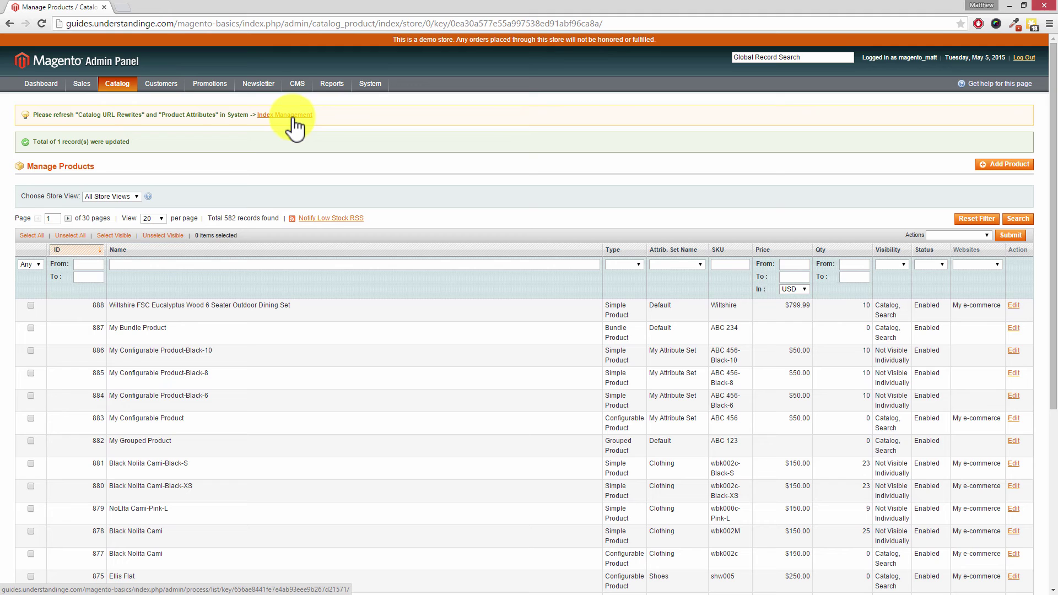
{"action": "mouse_move", "coordinate": [369, 87]}
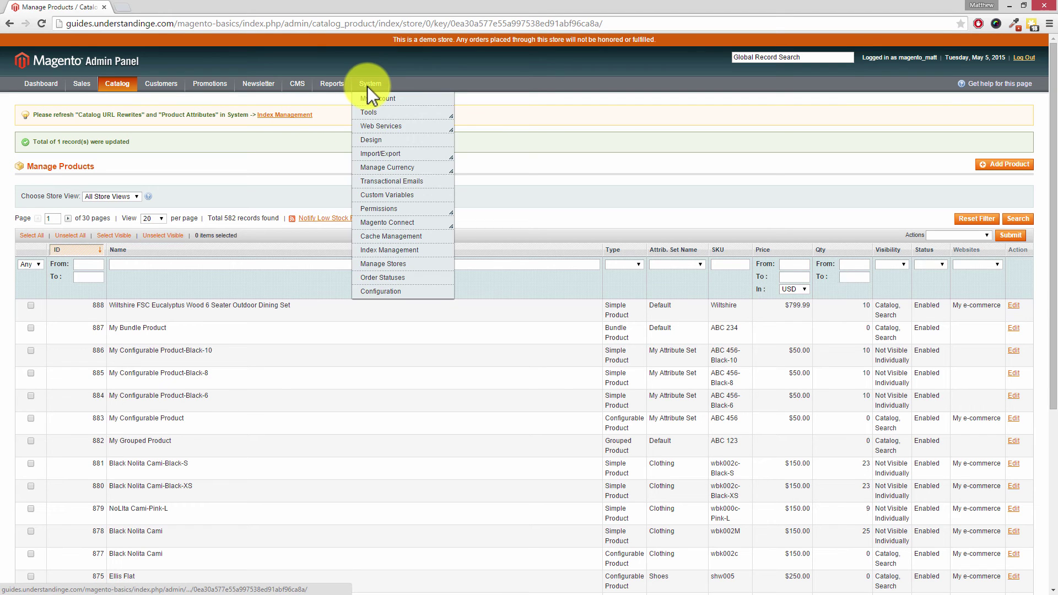
{"action": "left_click", "coordinate": [380, 252]}
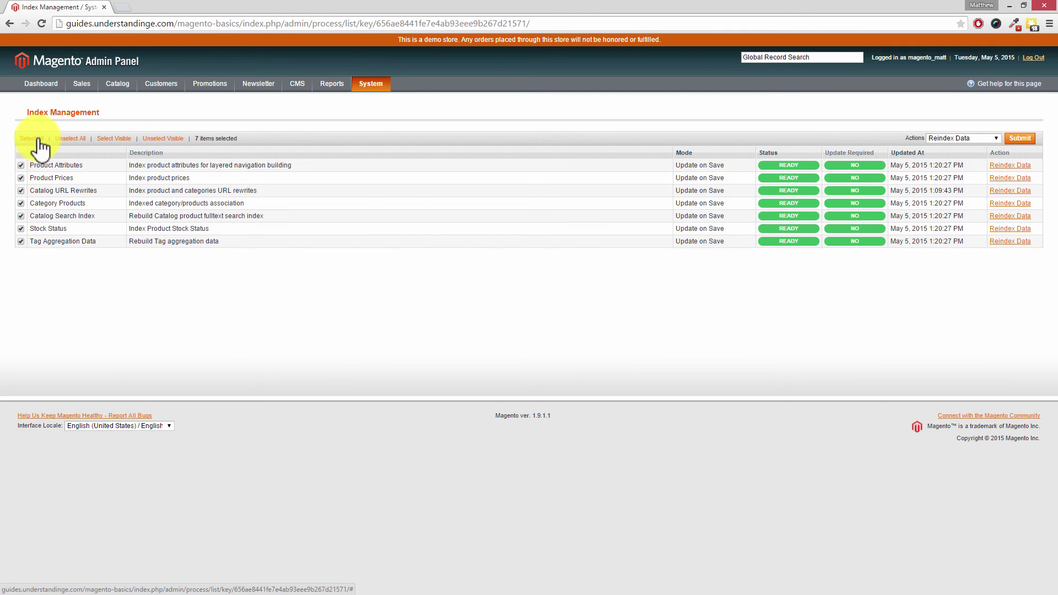
{"action": "left_click", "coordinate": [1021, 138]}
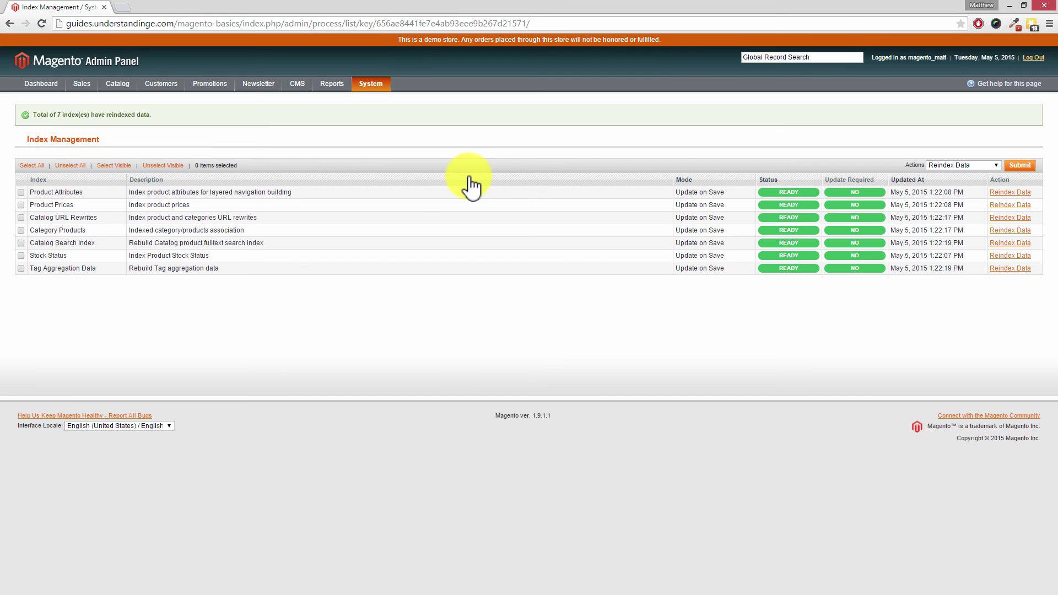
Refresh all cache types in Cache Management.
{"action": "mouse_move", "coordinate": [382, 87]}
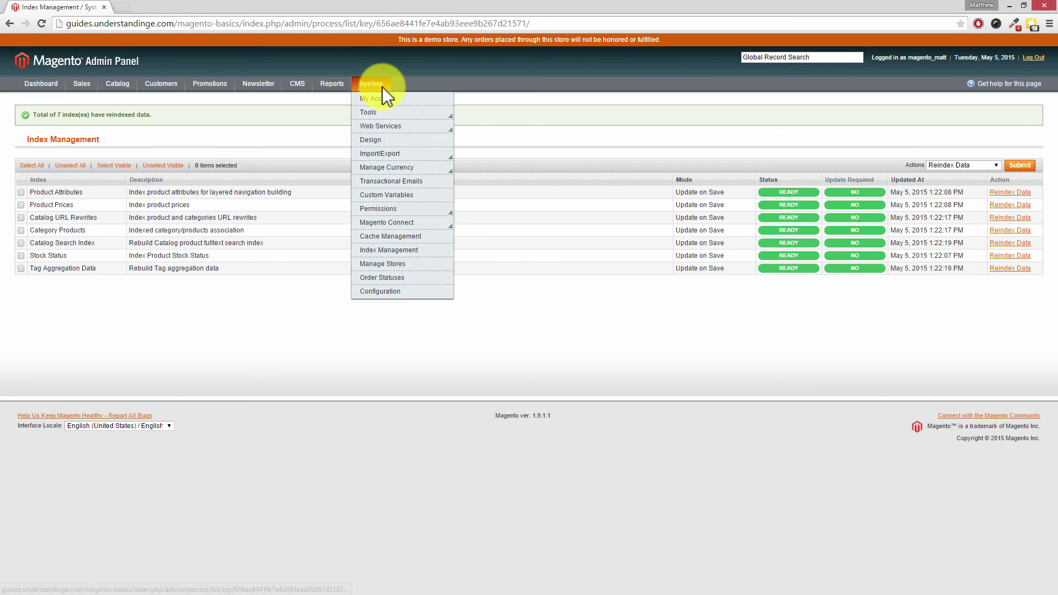
{"action": "left_click", "coordinate": [381, 237]}
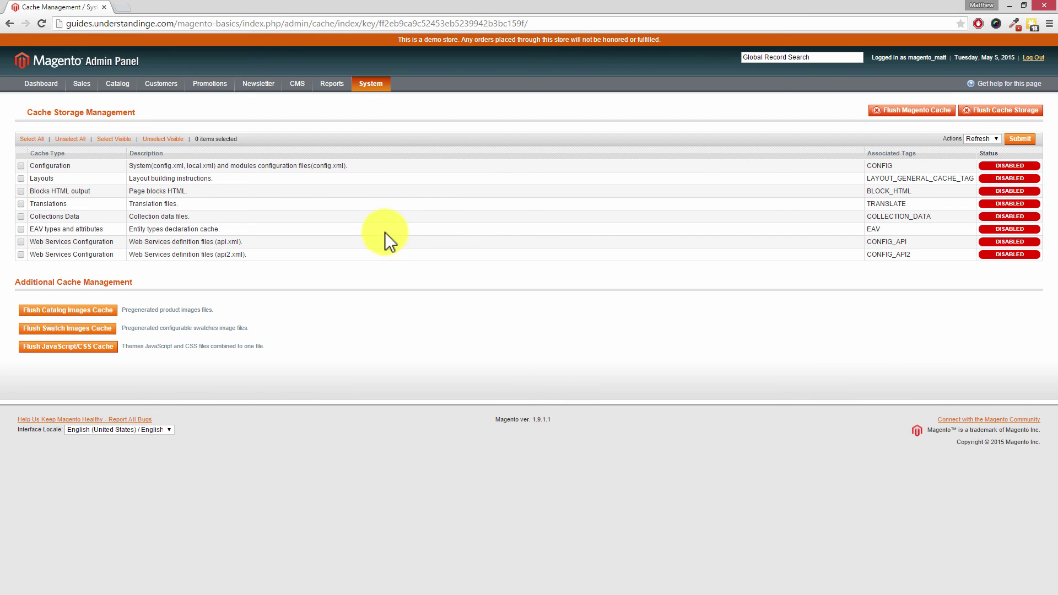
{"action": "left_click", "coordinate": [32, 139]}
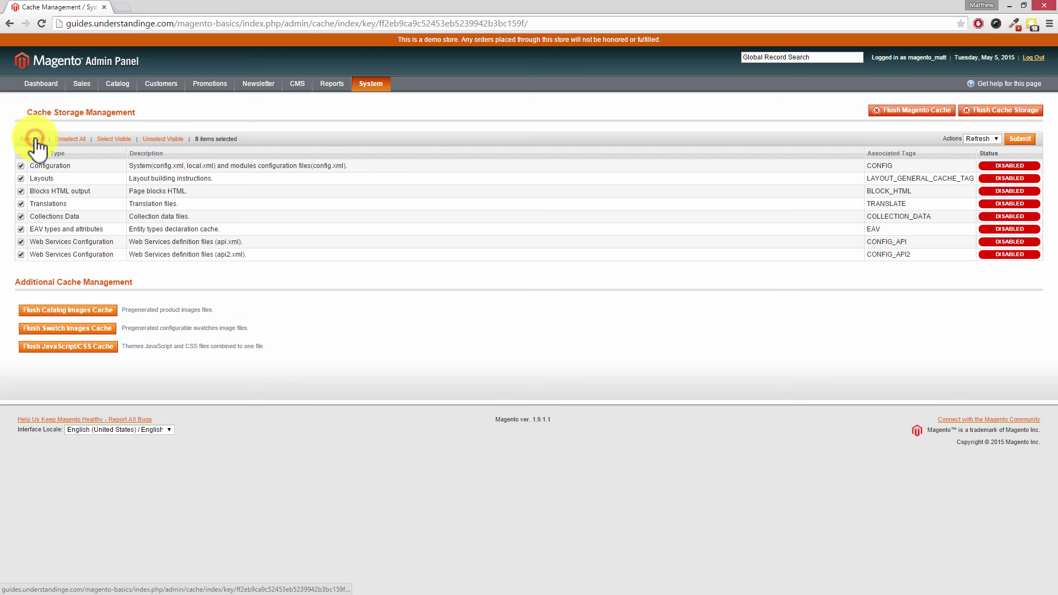
{"action": "left_click", "coordinate": [1020, 139]}
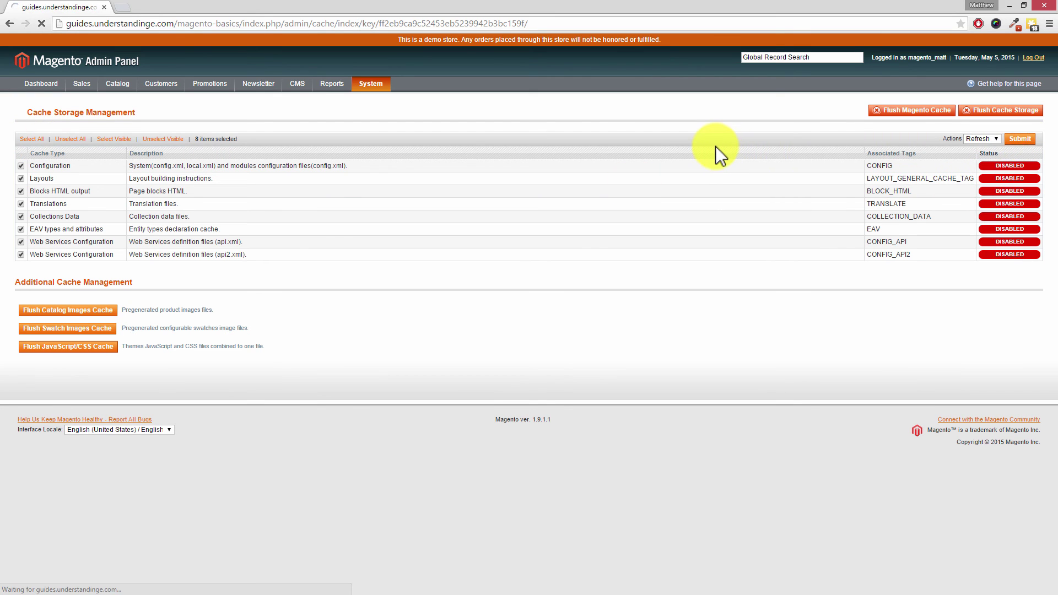
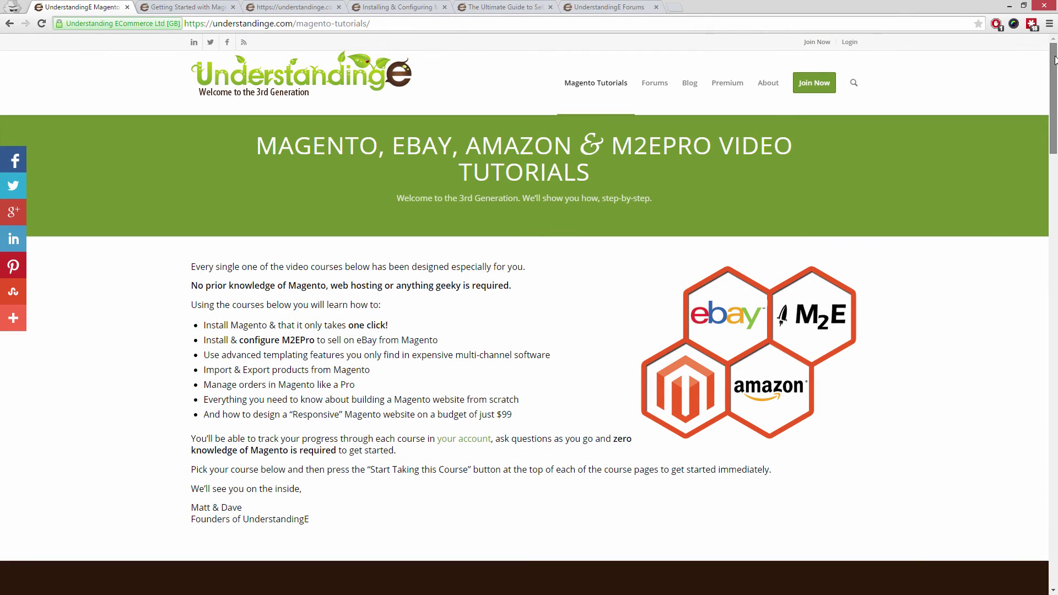
{"action": "left_click_drag", "start_coordinate": [1054, 60], "coordinate": [1055, 253]}
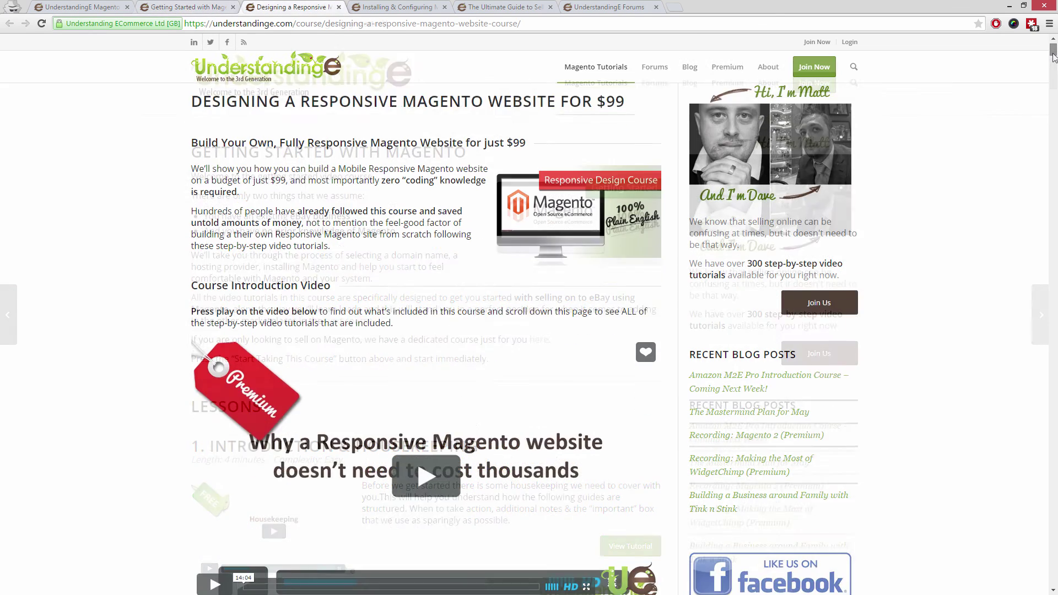
{"action": "left_click_drag", "start_coordinate": [1055, 50], "coordinate": [1054, 78]}
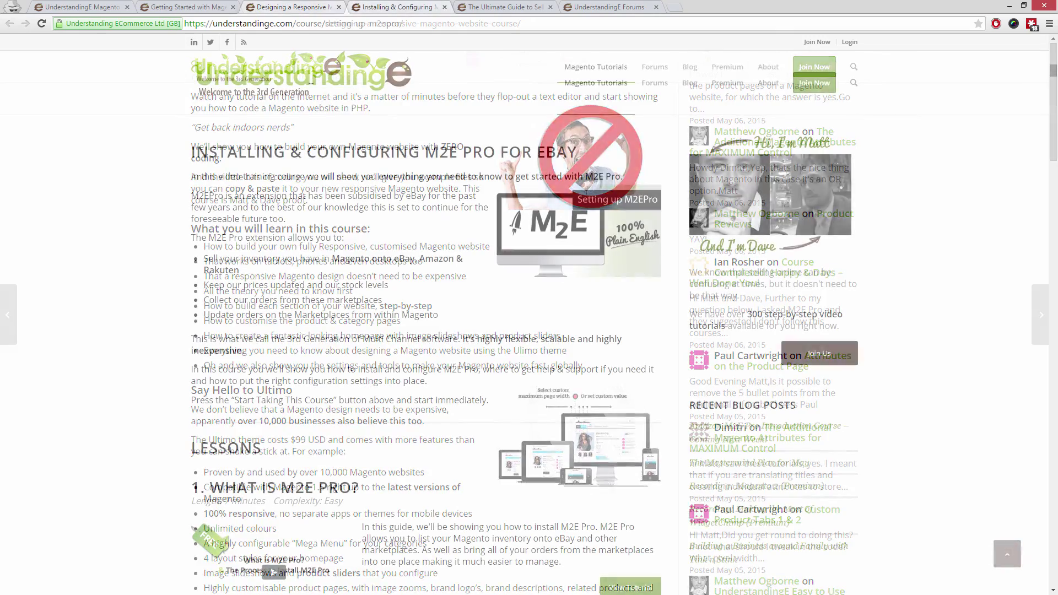